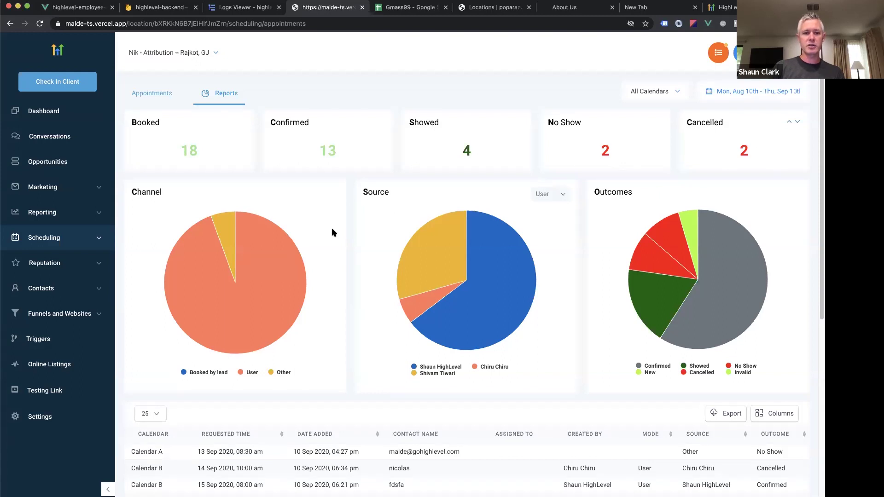
Regroup the Source chart by funnel, then switch it back to grouping by user.
scroll(333, 233, down, 5)
scroll(332, 230, up, 5)
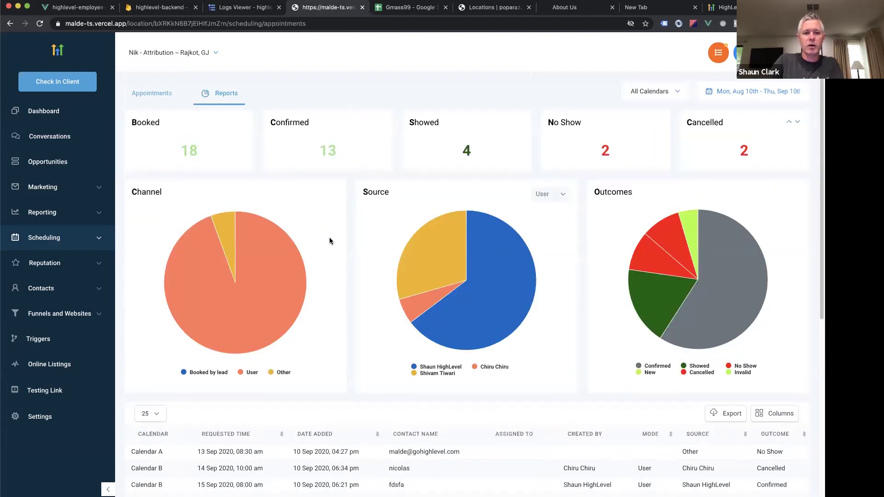
mouse_move(267, 312)
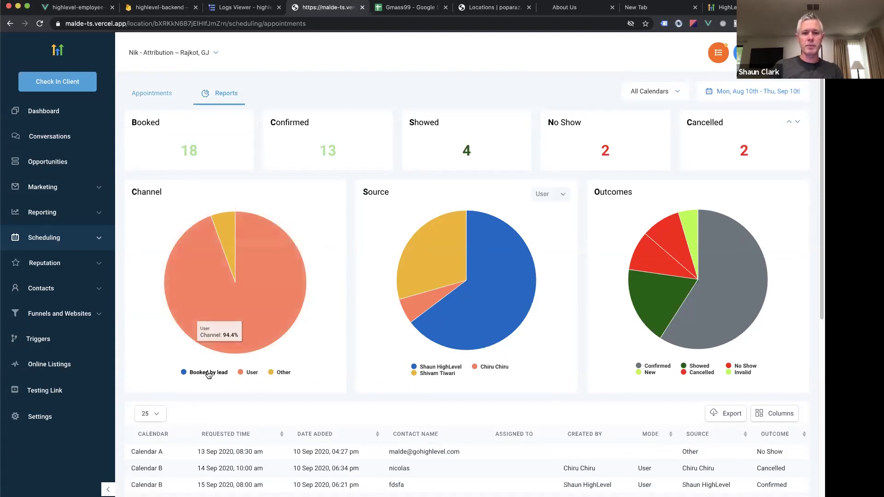
mouse_move(386, 267)
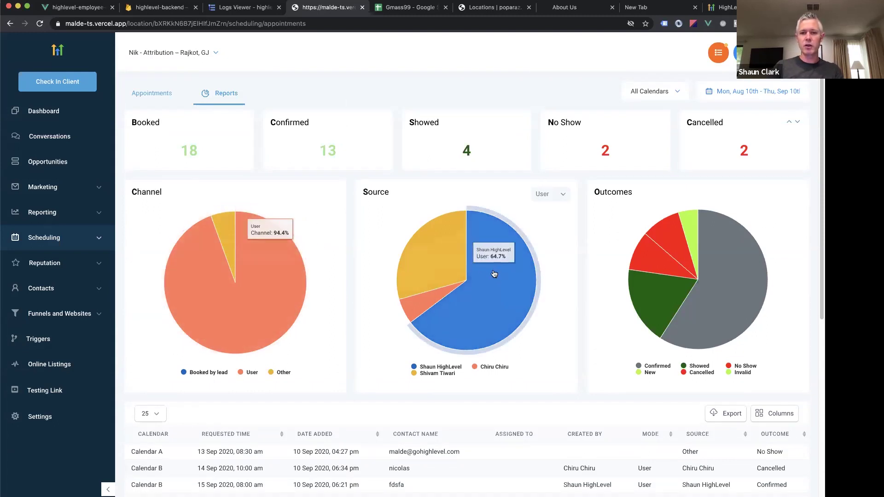
click(542, 193)
click(551, 229)
click(541, 194)
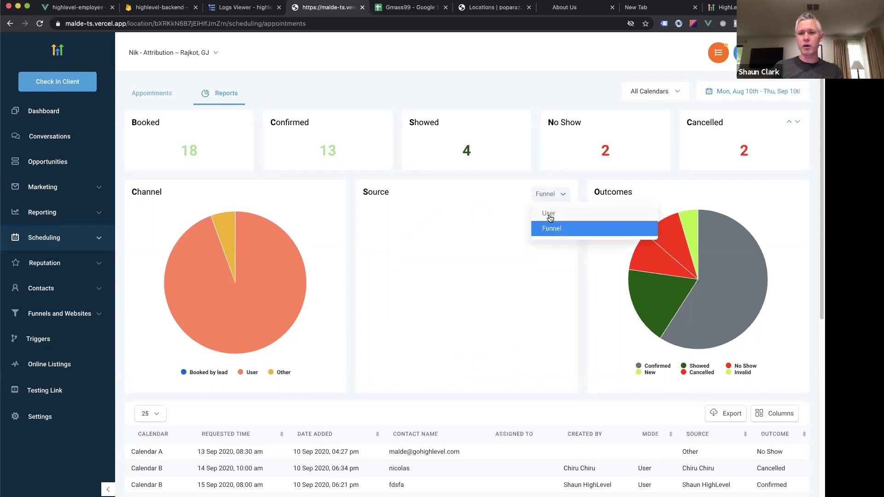
click(548, 214)
Scroll to the bookings table and check its column visibility options.
mouse_move(746, 322)
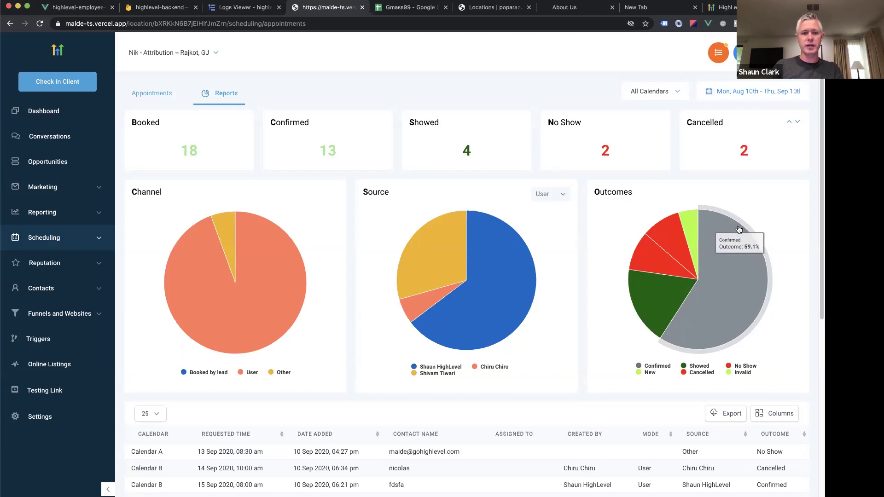
scroll(740, 228, down, 3)
scroll(739, 230, down, 5)
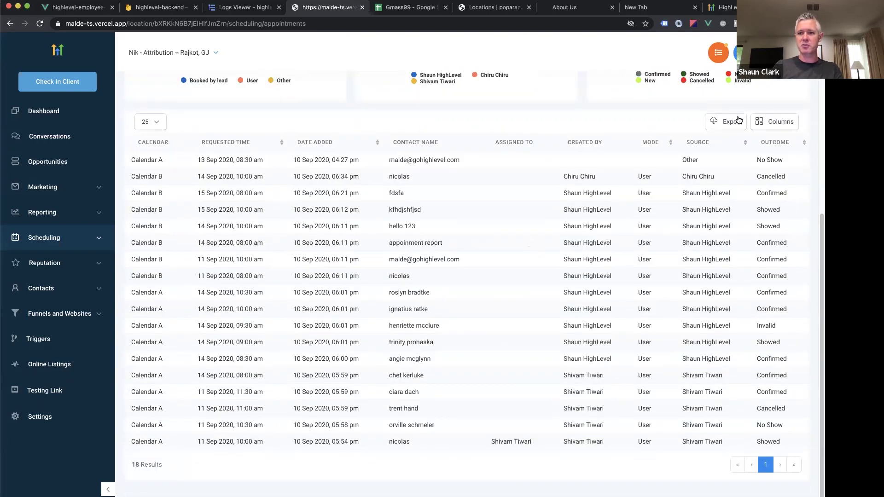
click(759, 122)
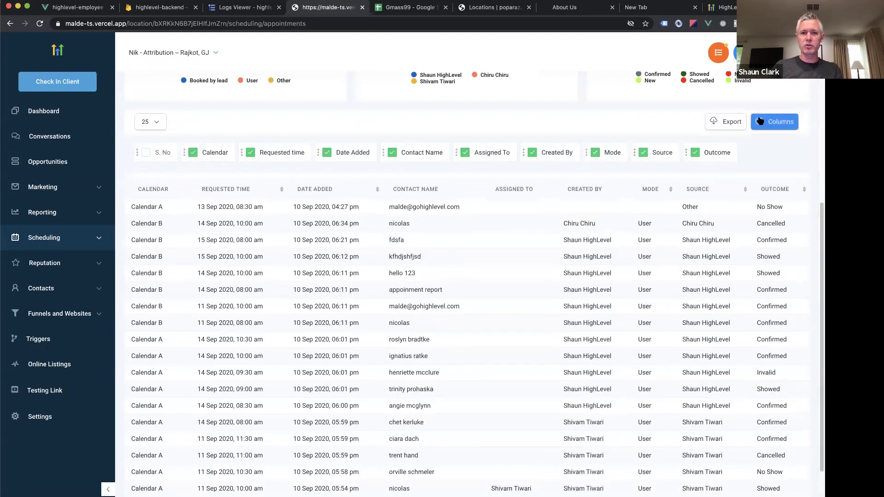
click(759, 121)
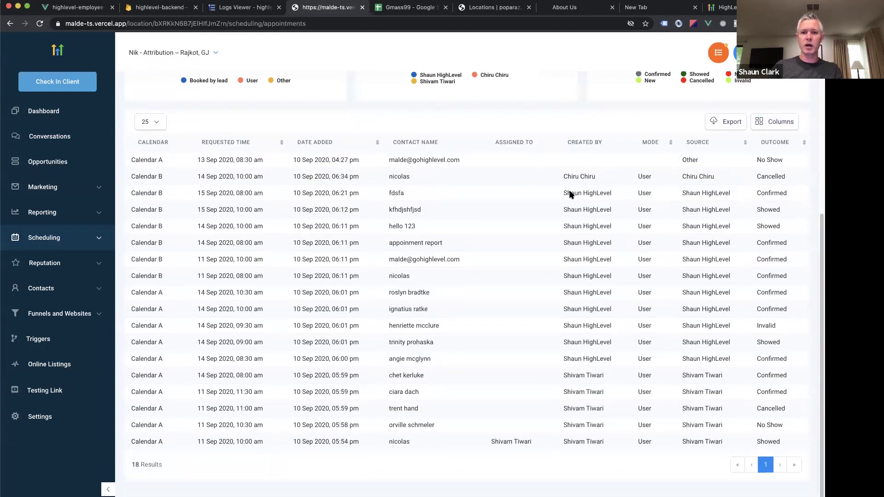
scroll(569, 194, up, 7)
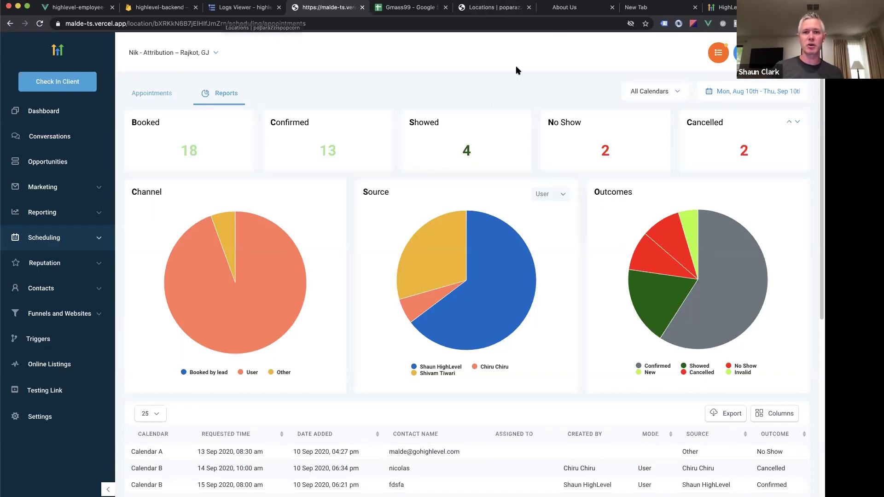
Load speakwith.us/abby in a private window and pick the Agency Jumpstart Consulting call.
key(super+shift+n)
text(speak)
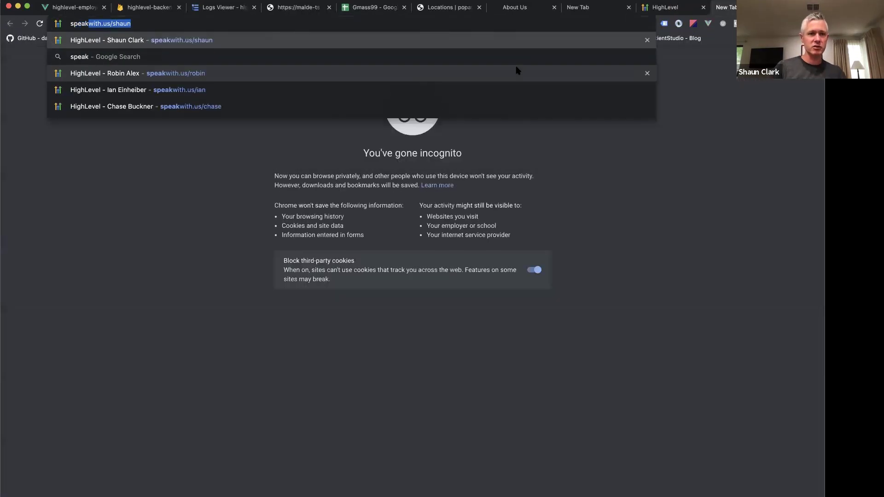
text(with.us/abby)
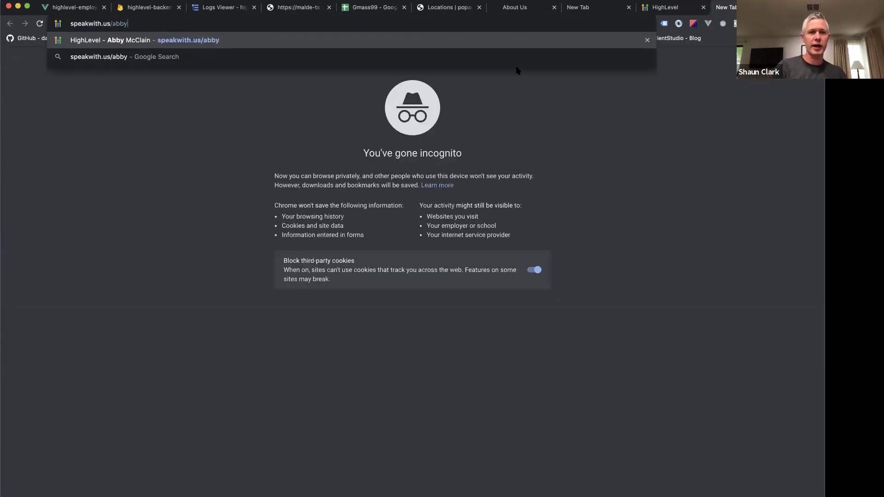
click(368, 46)
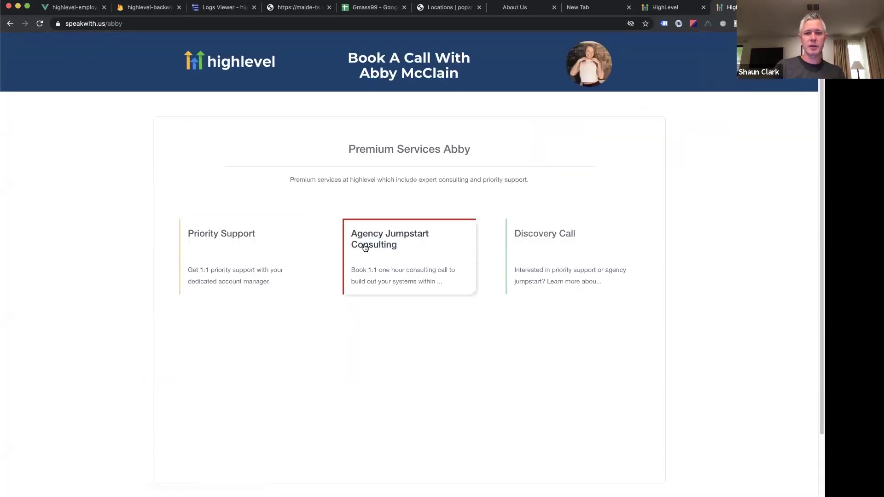
click(392, 248)
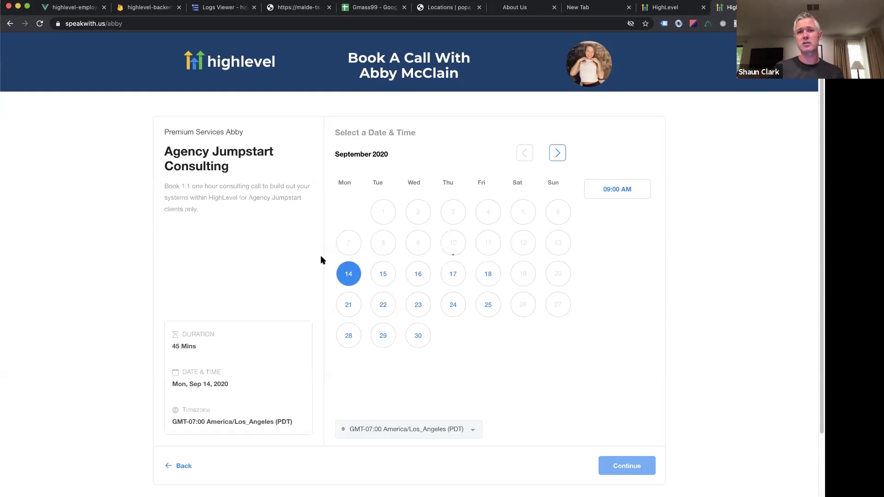
In the workflow builder, collapse the actions panel and preview the new automation recipes dialog.
click(668, 7)
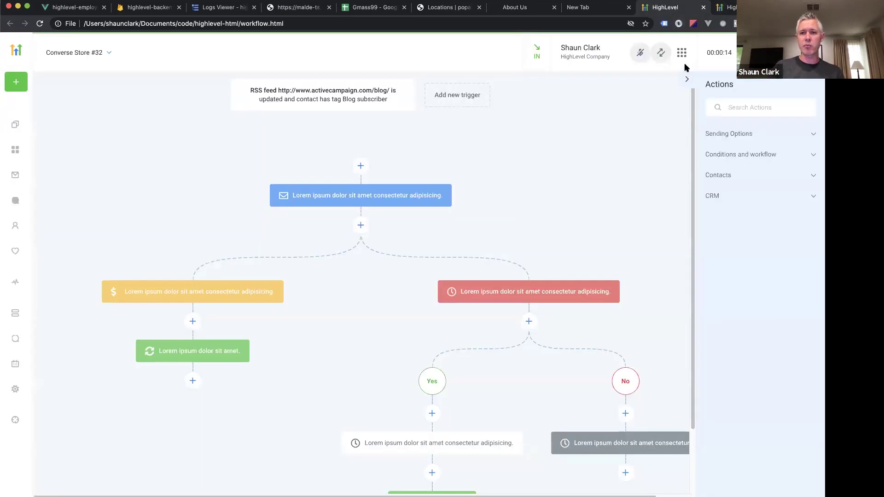
click(684, 78)
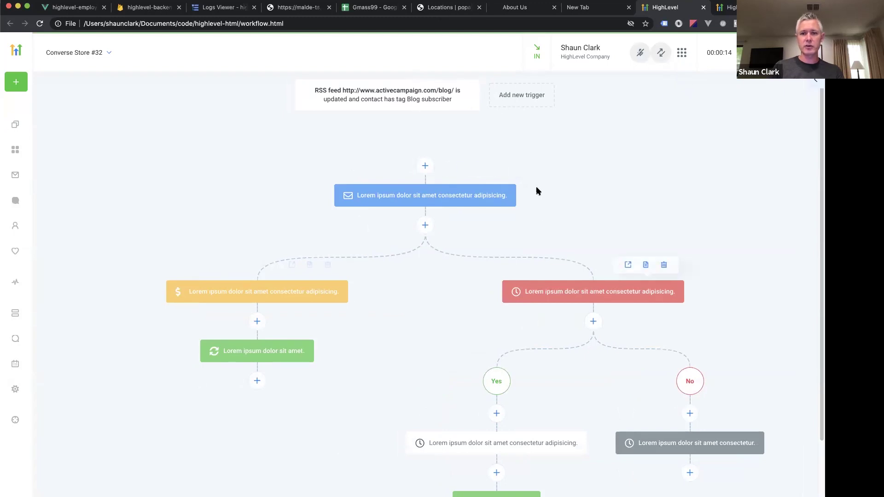
click(522, 103)
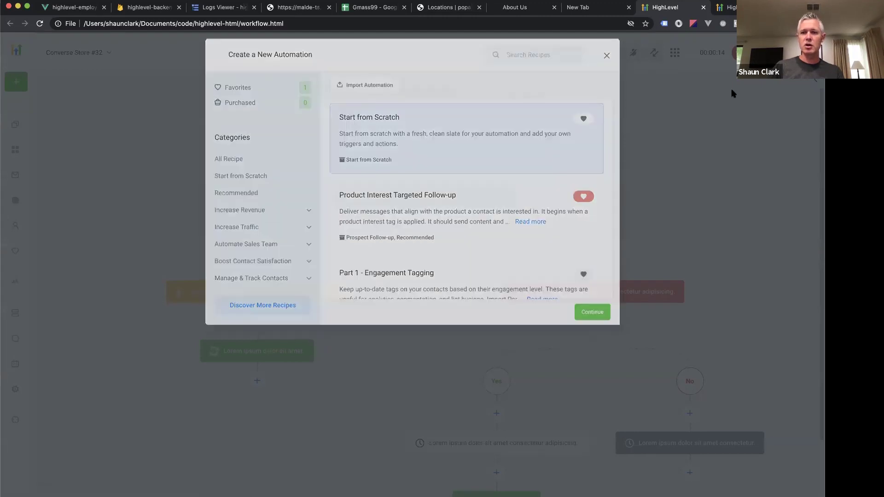
click(464, 206)
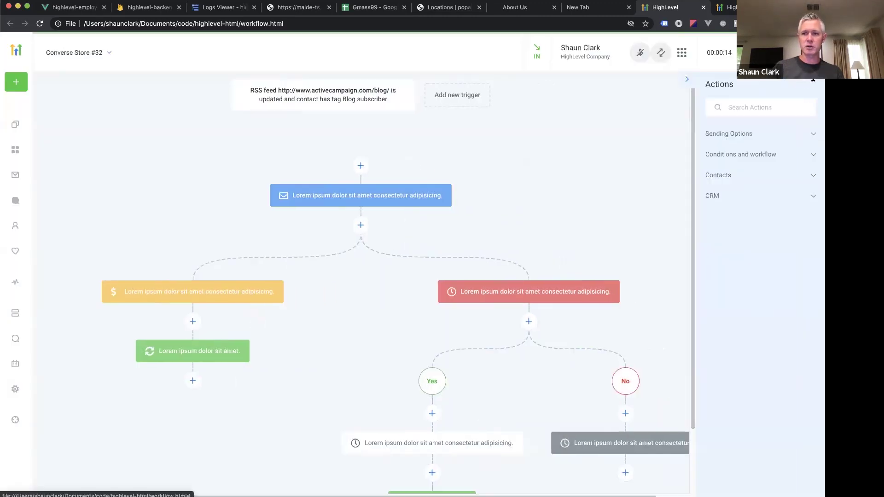
Expand Sending Options to list Send email, Send a site message, Send SMS and Notify Someone.
click(741, 134)
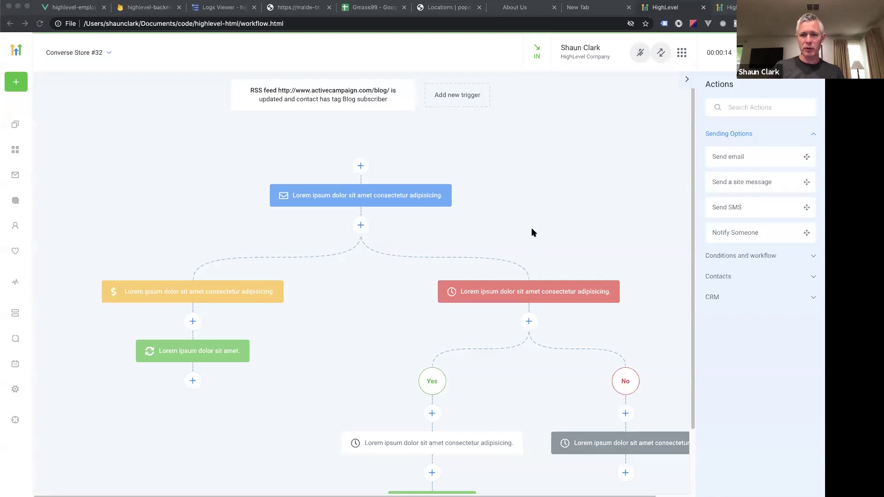
click(143, 124)
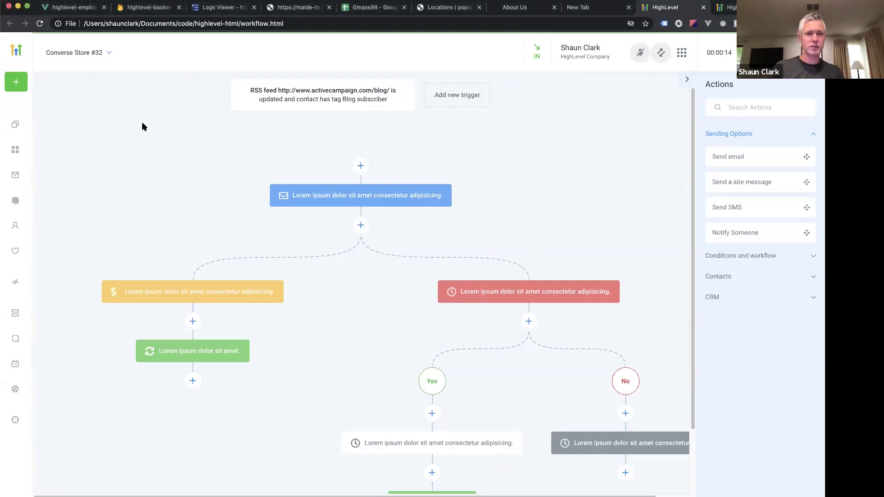
Load the email builder in a private window and add a three-column layout row.
key(ctrl+shift+n)
text(email)
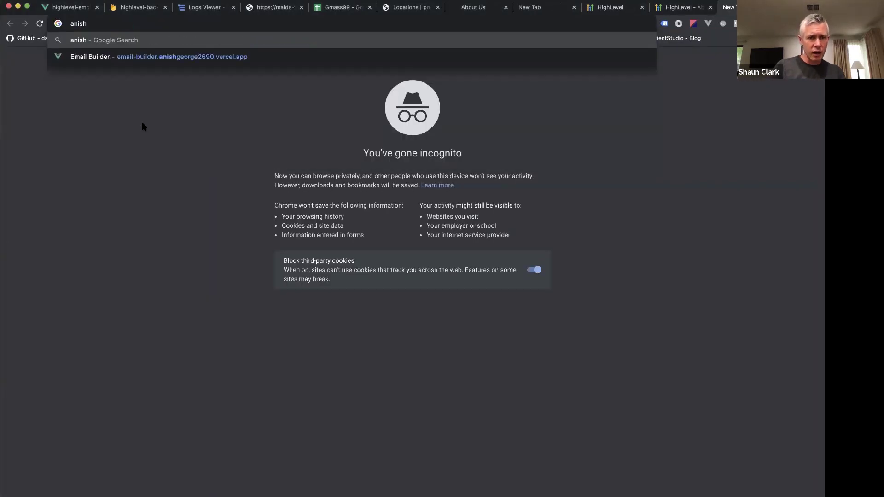
key(Return)
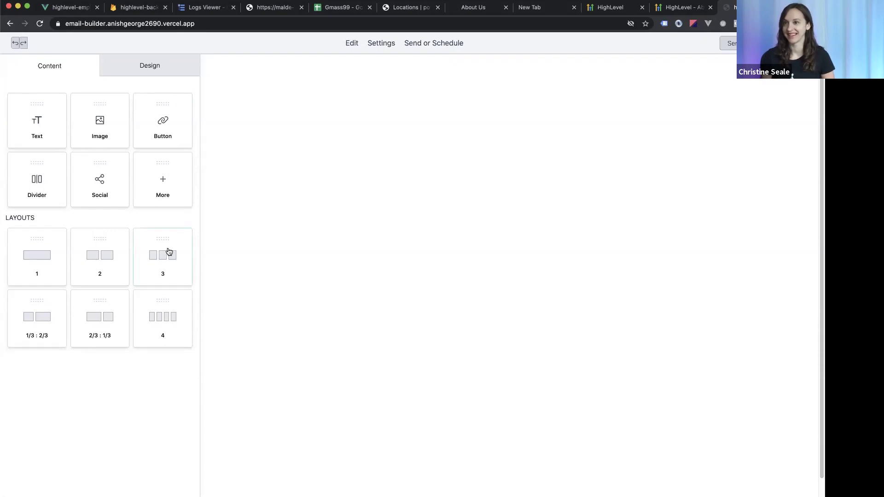
drag(170, 253, 364, 63)
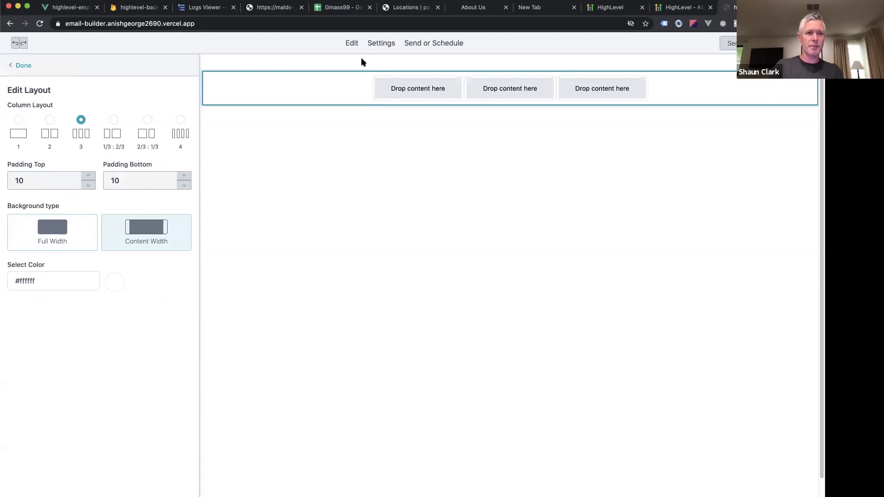
click(19, 65)
Put a heading-and-text block in the first column and an image block in the second.
drag(425, 90, 424, 91)
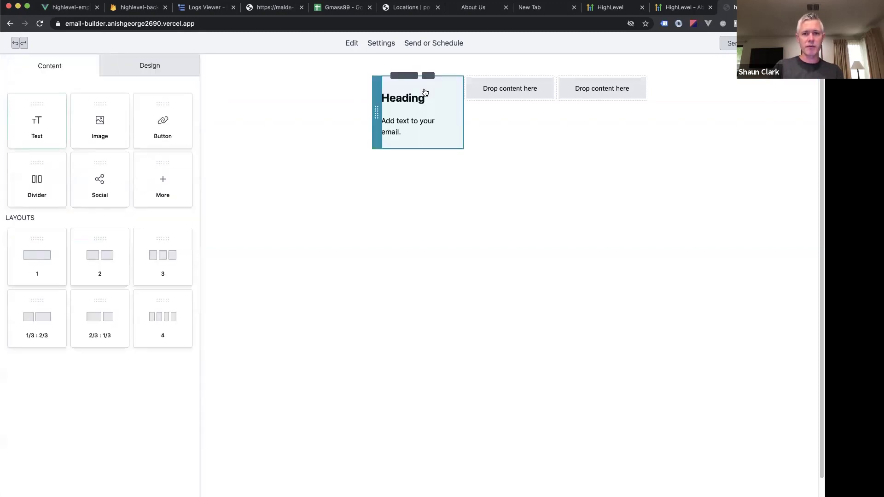
click(20, 65)
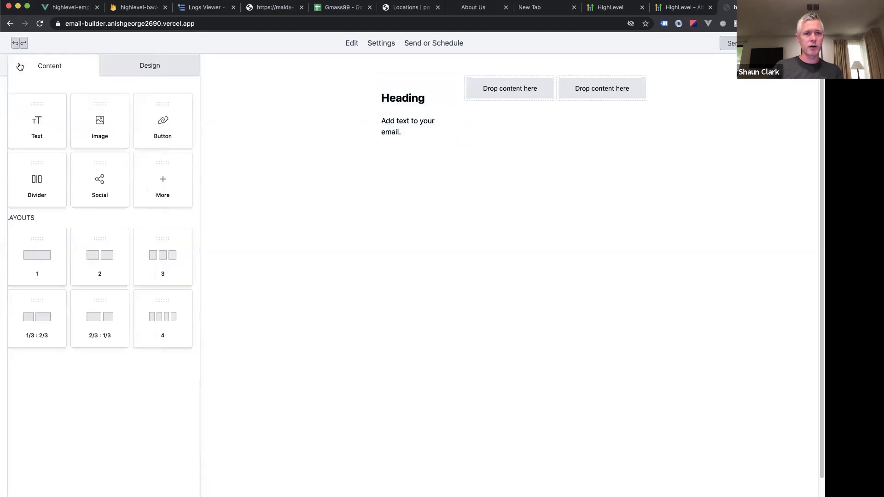
drag(99, 118, 525, 90)
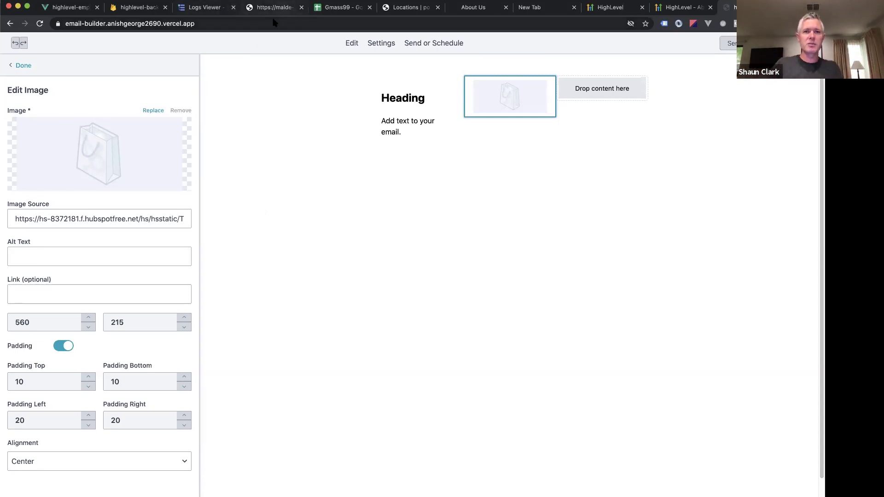
Log in via the support portal and switch into the 91springboard Lotus, Andheri East – Eugene, OR account.
key(super+1)
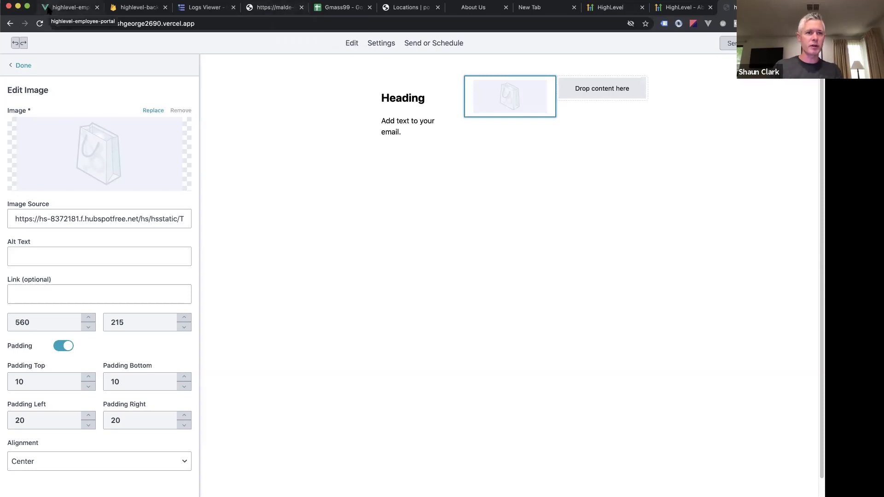
key(super+Up)
click(352, 190)
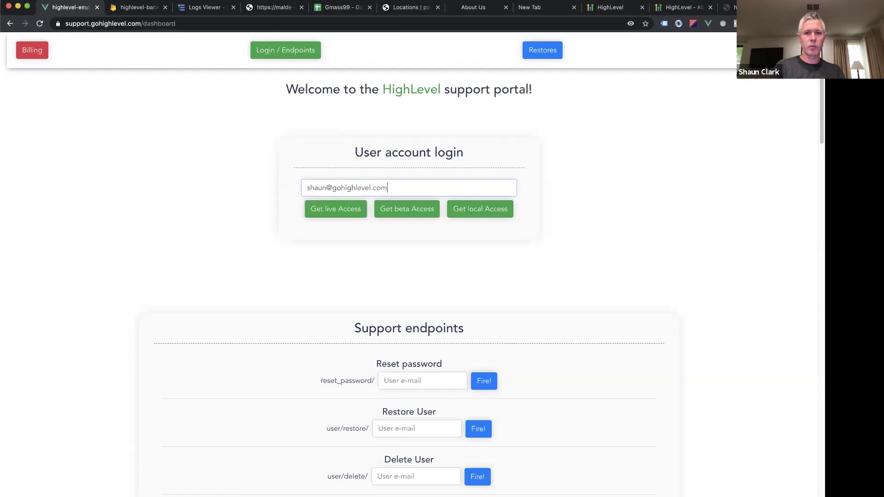
key(Return)
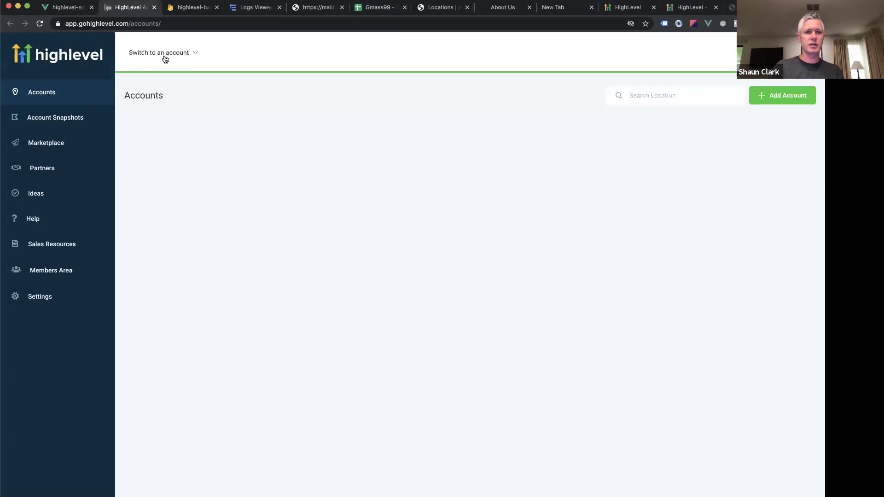
click(165, 59)
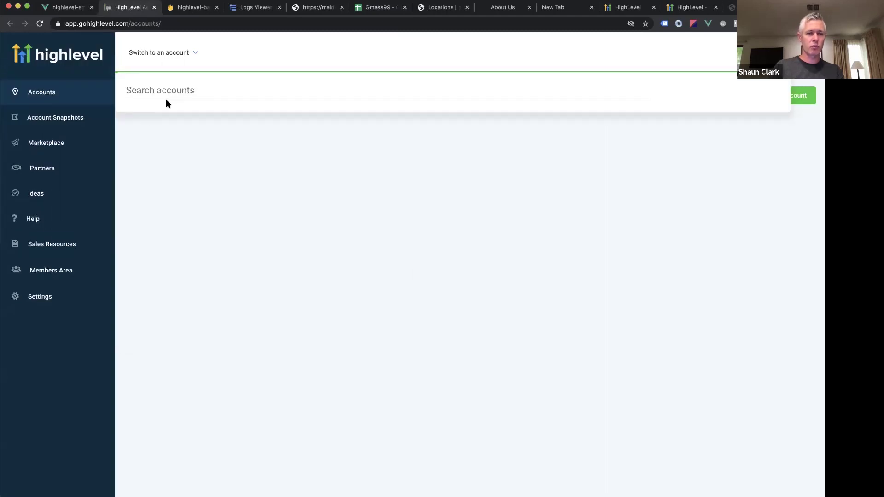
click(165, 129)
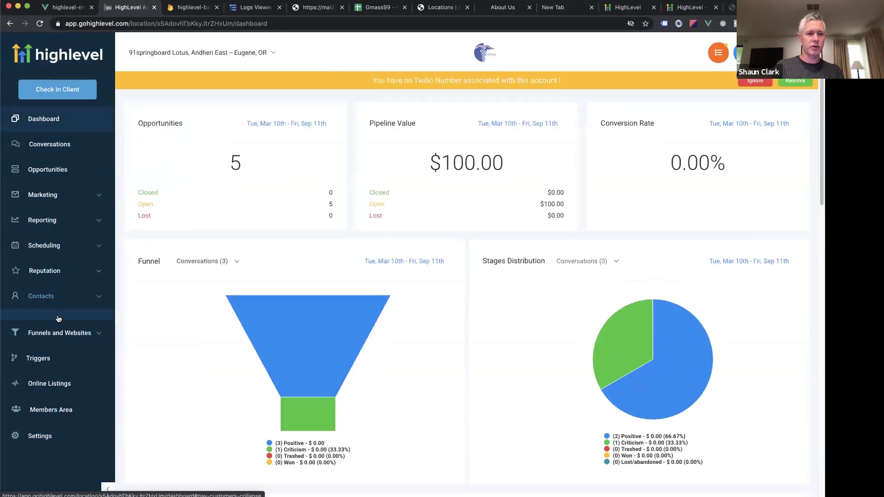
Open the contacts smart list, then select and deselect all 20 contacts on the page.
click(62, 325)
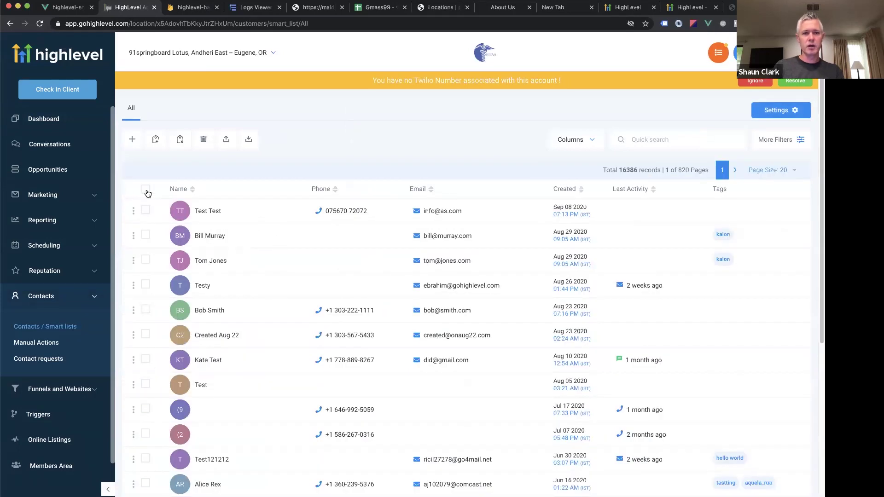
click(145, 189)
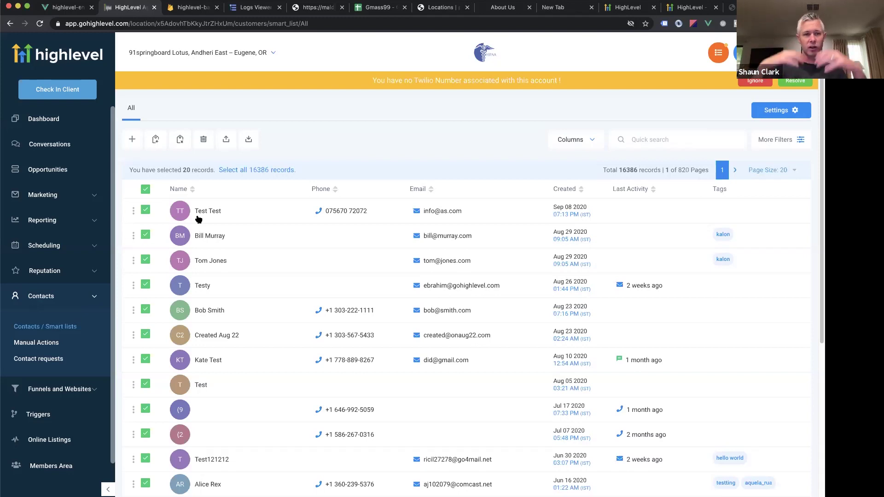
click(145, 190)
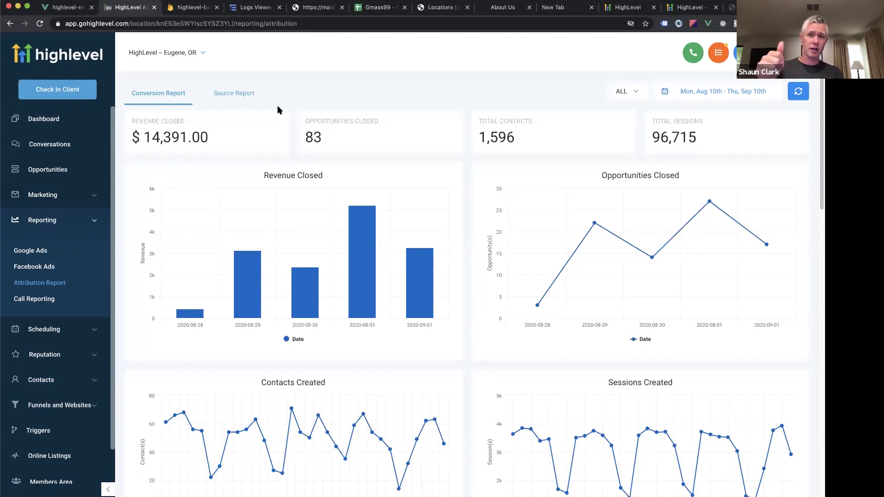
Open Reporting > Facebook Ads and review the campaign table, highlighting the Conversions - RT rows.
click(40, 267)
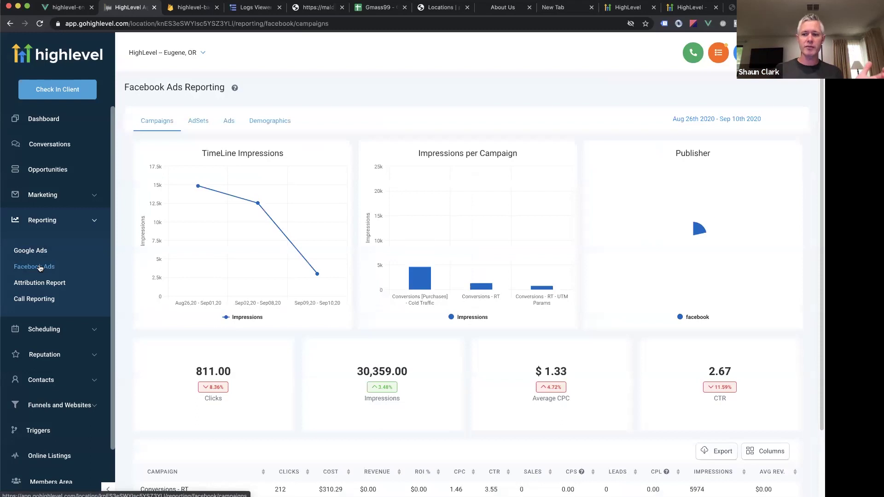
scroll(316, 307, down, 3)
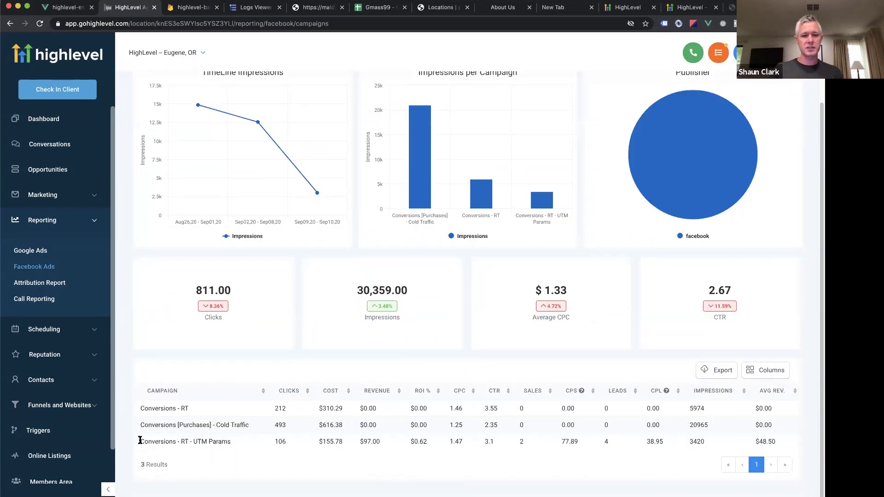
drag(140, 441, 242, 442)
drag(144, 409, 264, 429)
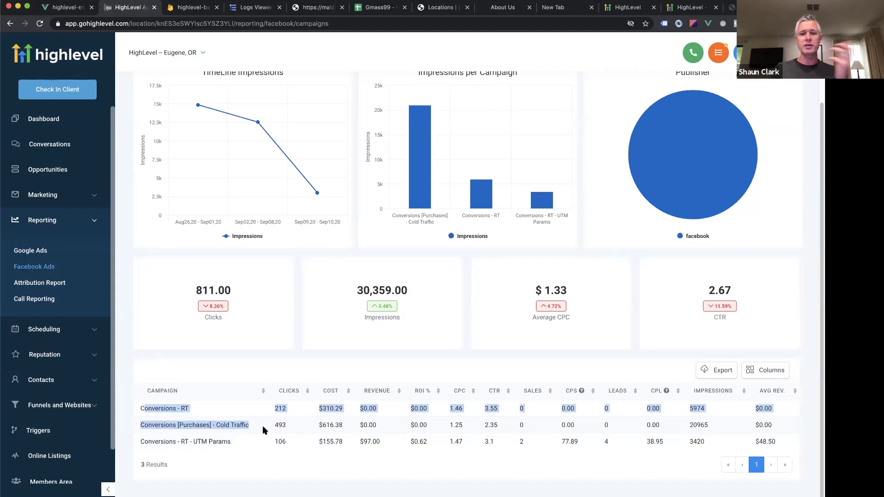
click(260, 427)
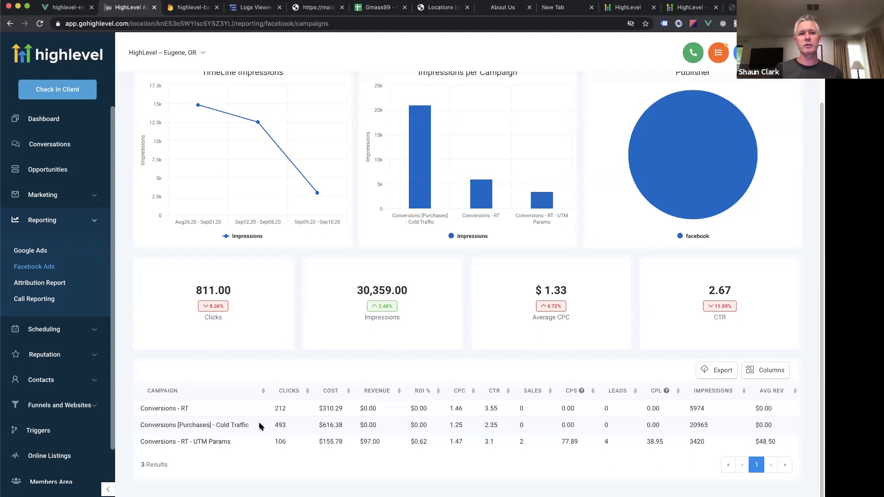
scroll(259, 220, up, 3)
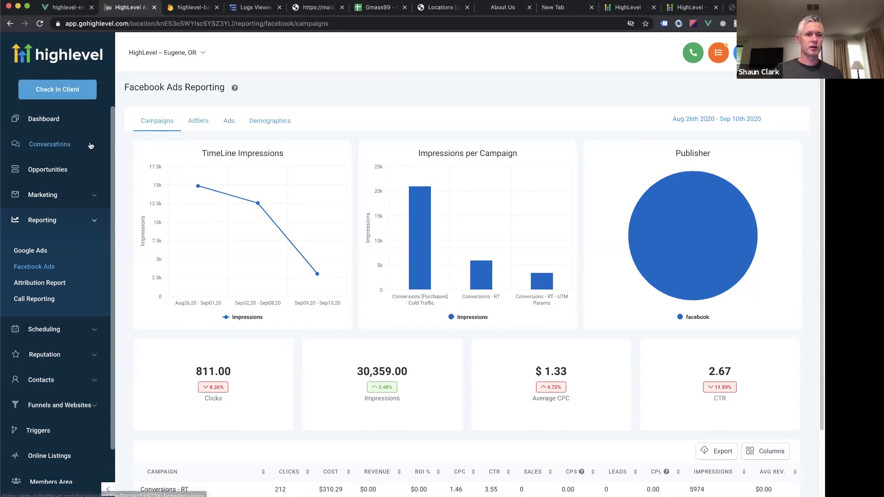
Switch the location to 91springboard Lotus, Andheri East -- Eugene, OR to view its sample Facebook Ads data.
click(164, 52)
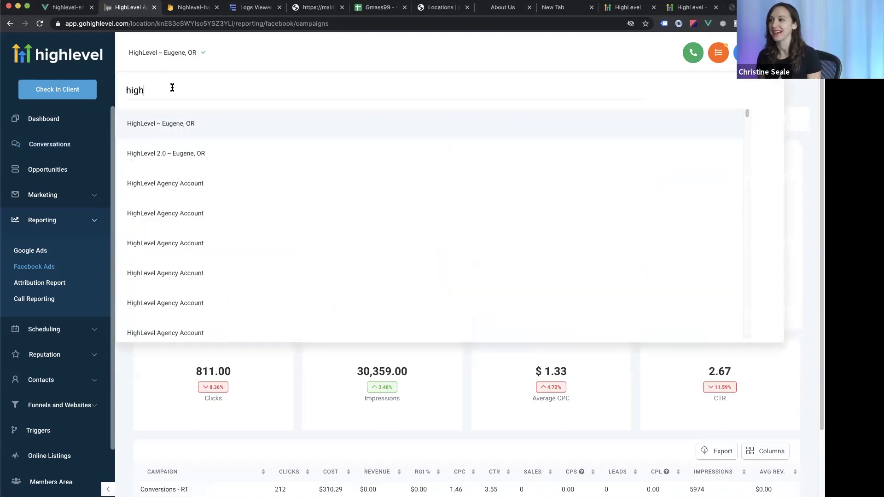
key(BackSpace)
key(BackSpace)
key(BackSpace)
key(BackSpace)
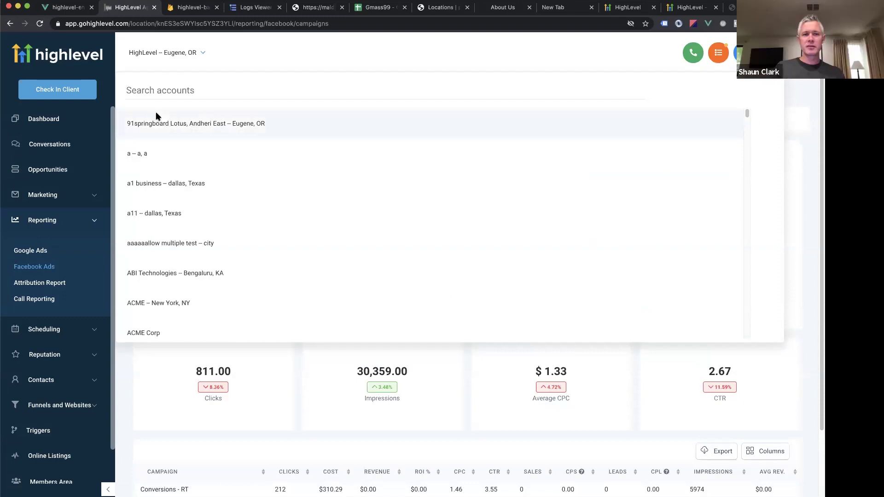
click(157, 121)
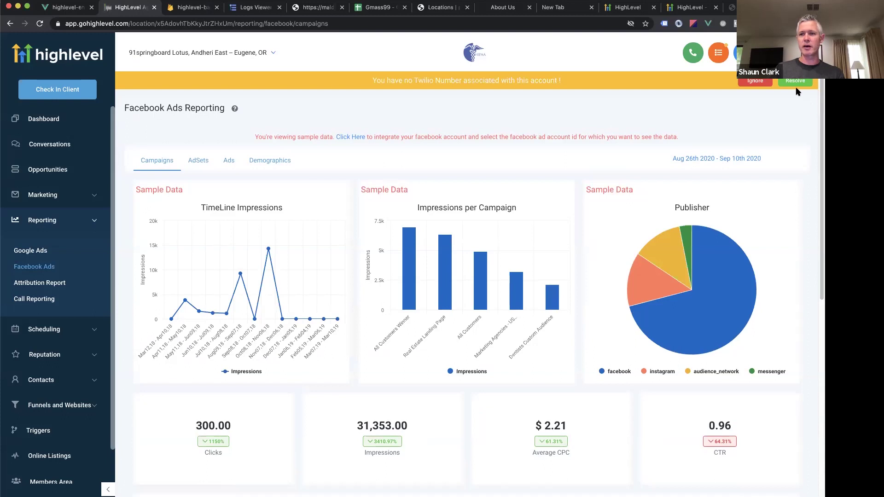
click(237, 53)
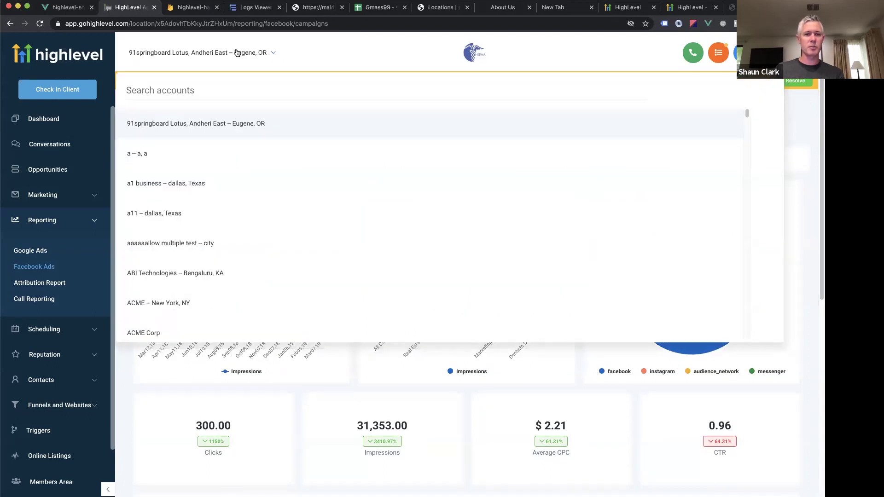
click(237, 53)
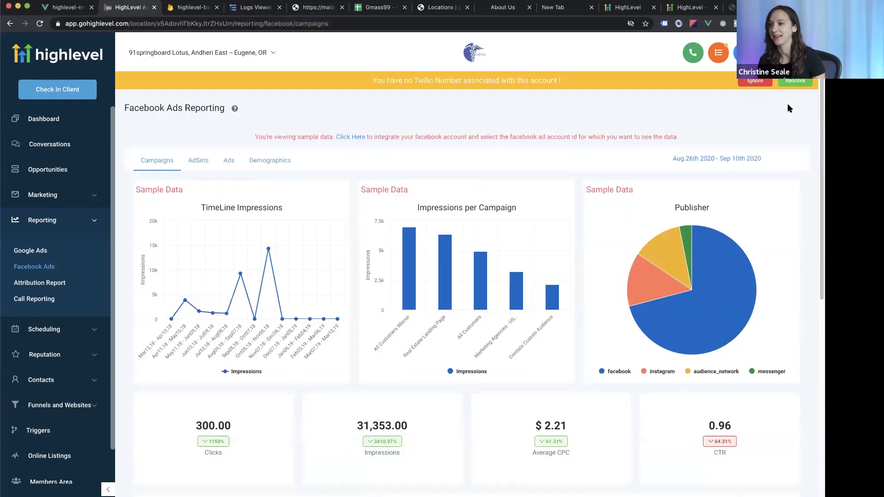
scroll(778, 96, down, 1)
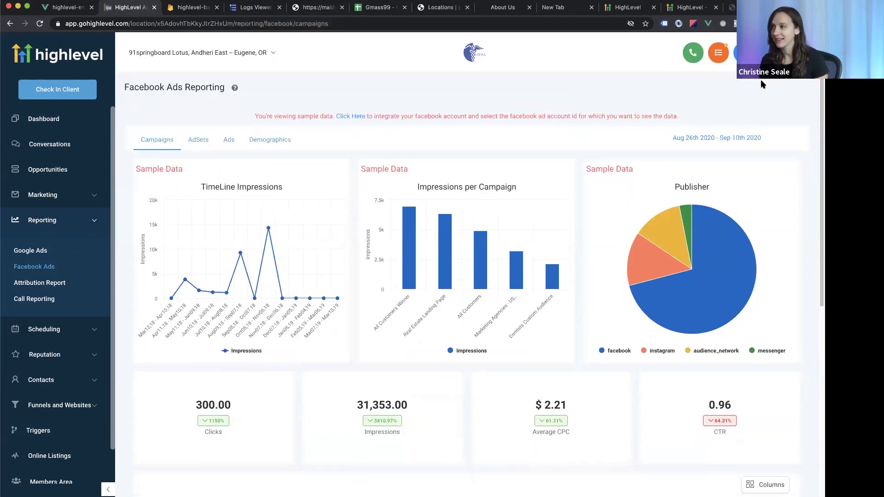